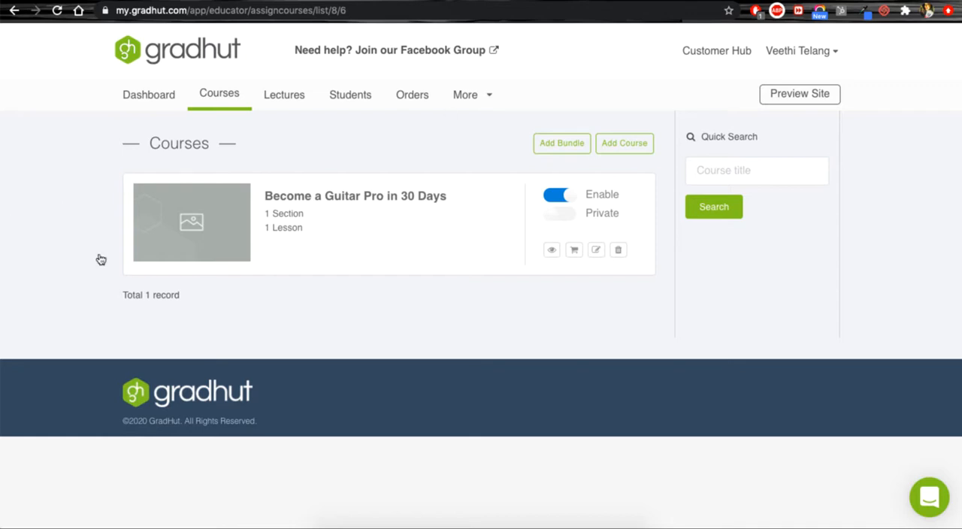
Step: Open the course "Become a Guitar Pro in 30 Days" for editing and go to its settings
{"action": "left_click", "coordinate": [596, 252]}
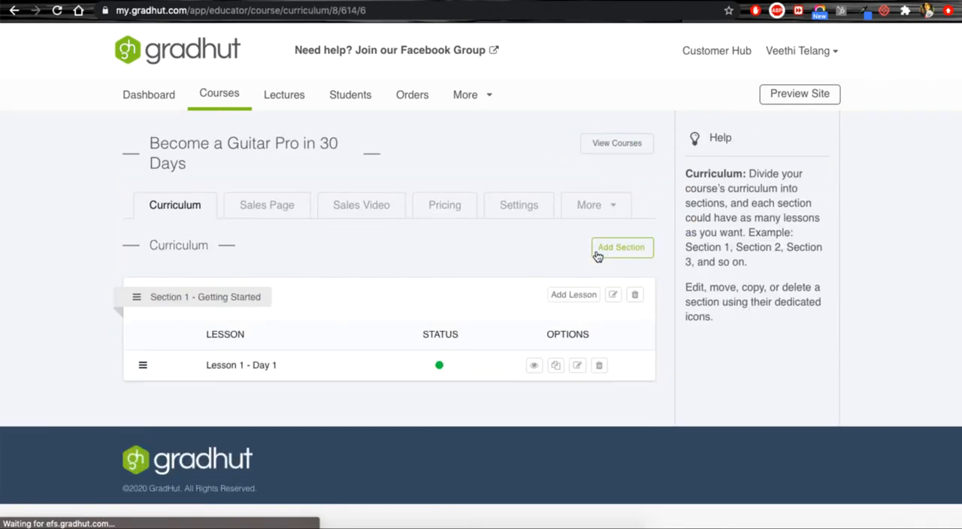
{"action": "left_click", "coordinate": [525, 213]}
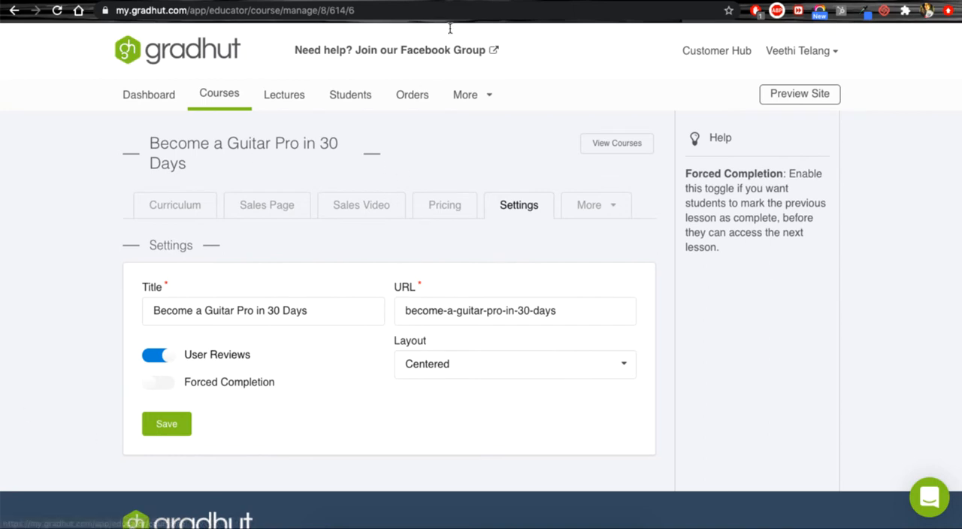
Step: Switch to the course preview page and review its layout from the header and sales video through to the curriculum and pricing
{"action": "key", "text": "ctrl+Tab"}
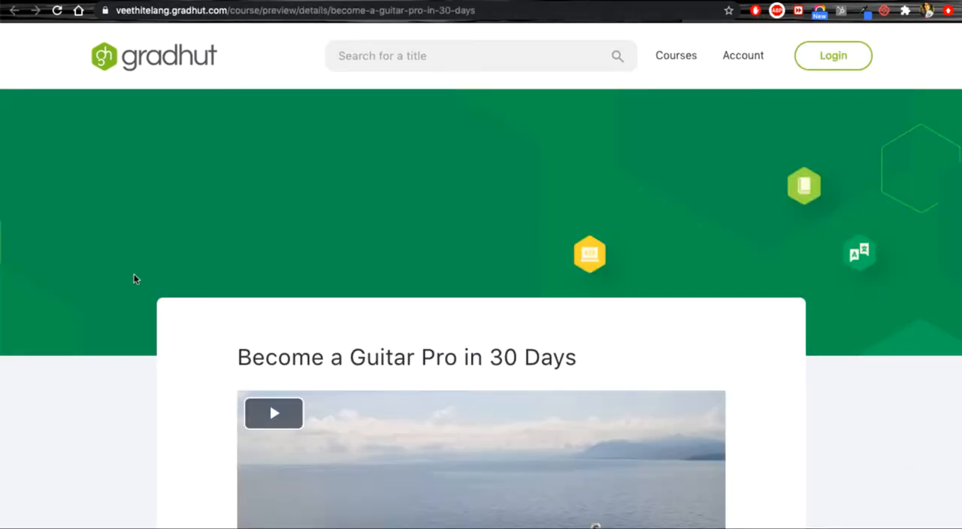
{"action": "scroll", "coordinate": [135, 278], "scroll_direction": "down", "scroll_amount": 5}
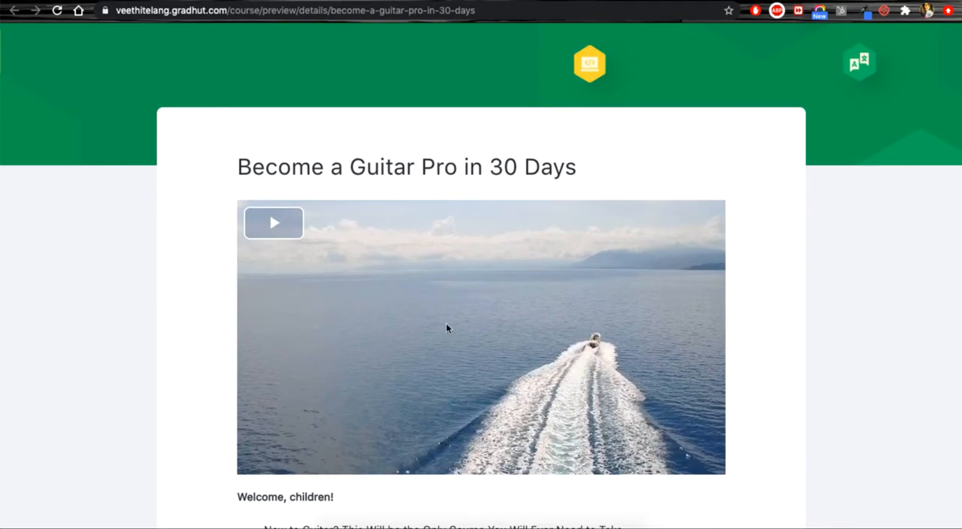
{"action": "scroll", "coordinate": [480, 291], "scroll_direction": "down", "scroll_amount": 15}
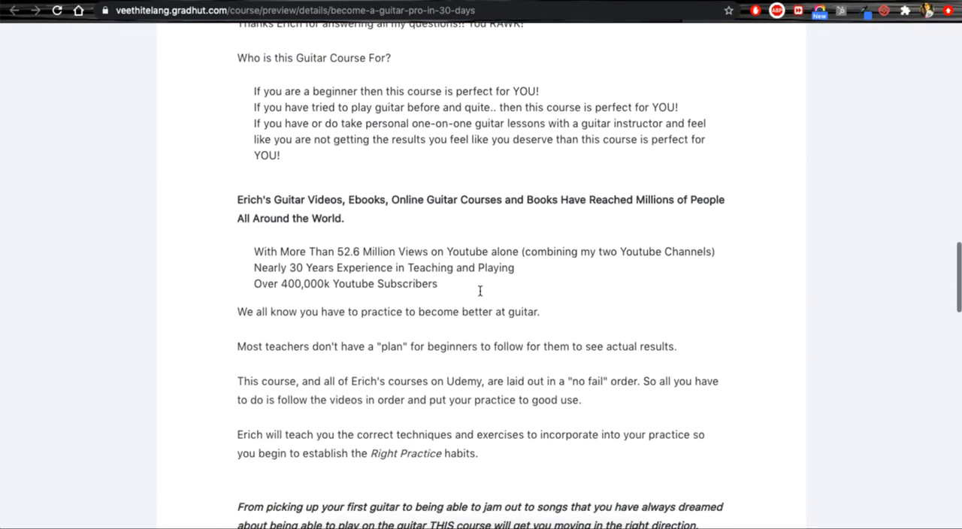
{"action": "scroll", "coordinate": [451, 161], "scroll_direction": "up", "scroll_amount": 20}
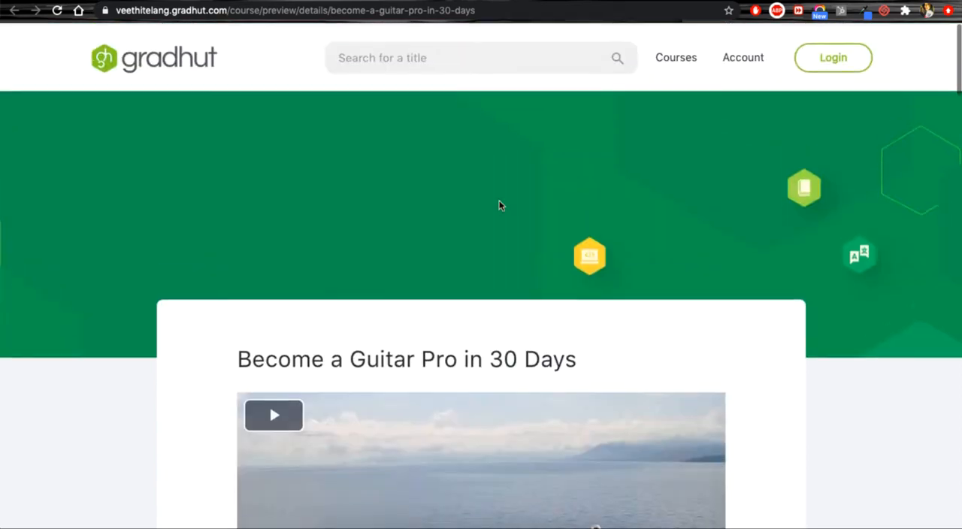
{"action": "scroll", "coordinate": [92, 404], "scroll_direction": "down", "scroll_amount": 4}
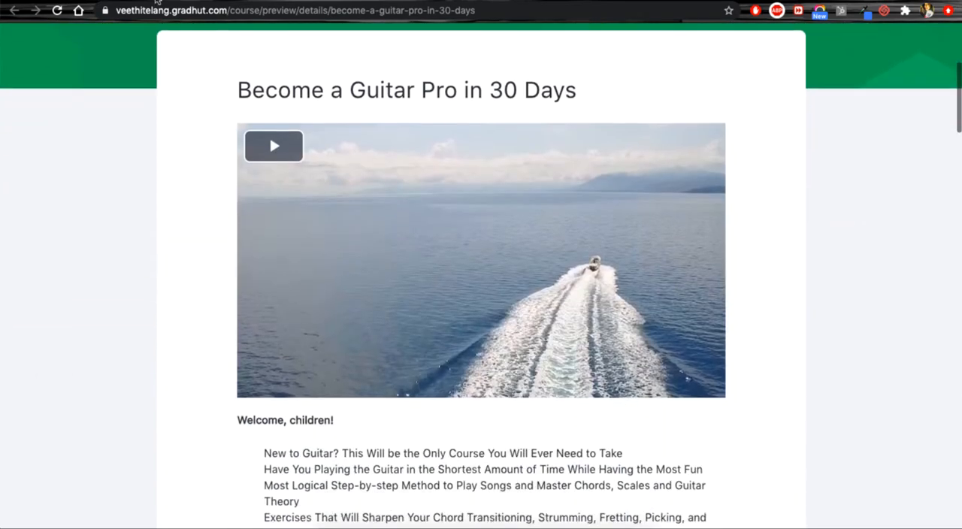
{"action": "scroll", "coordinate": [553, 402], "scroll_direction": "down", "scroll_amount": 15}
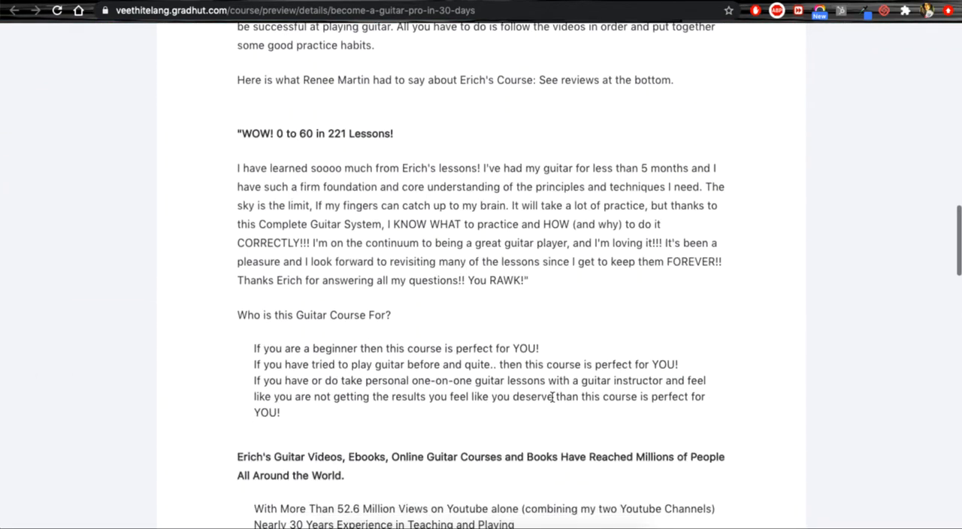
{"action": "scroll", "coordinate": [552, 399], "scroll_direction": "down", "scroll_amount": 15}
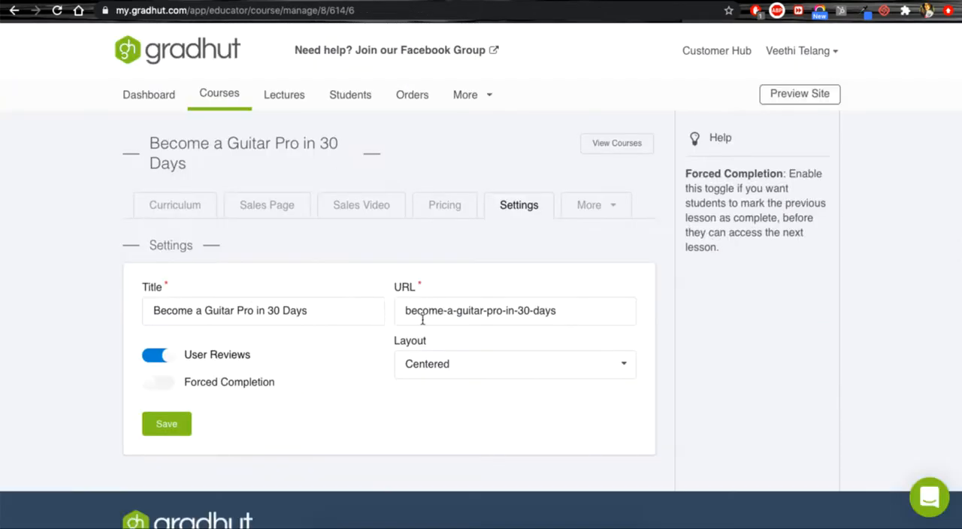
Step: Set the course layout to Sidebar, save the settings, and reload the course preview page to check the new layout
{"action": "left_click", "coordinate": [408, 364]}
{"action": "left_click", "coordinate": [428, 417]}
{"action": "left_click", "coordinate": [153, 427]}
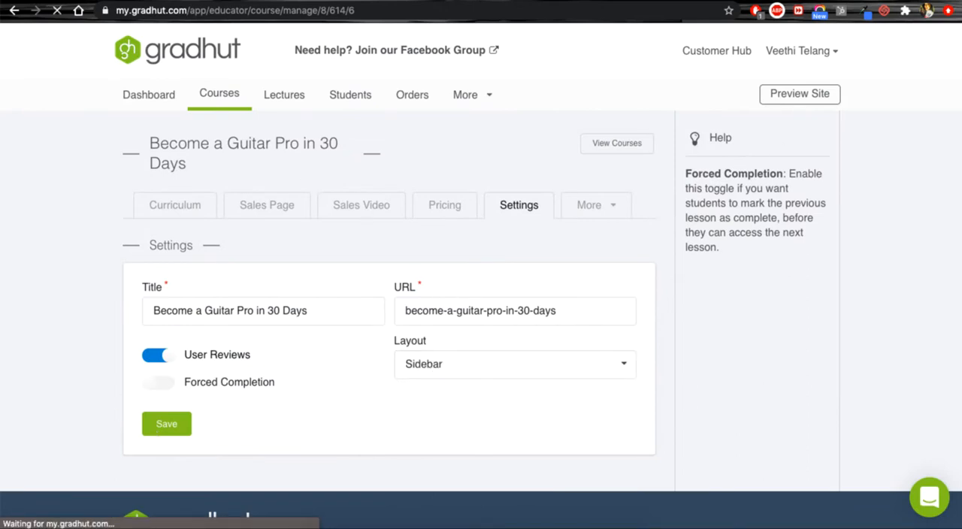
{"action": "left_click", "coordinate": [537, 1]}
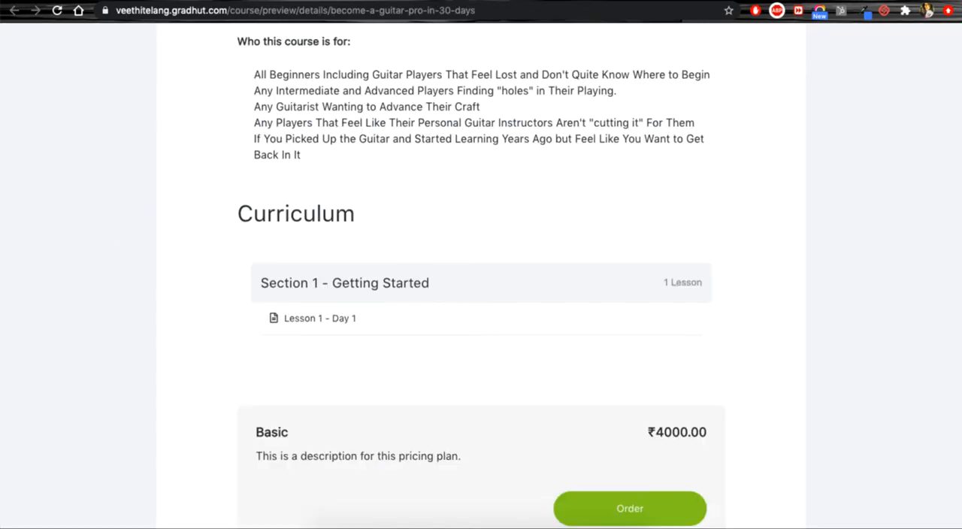
{"action": "key", "text": "super+r"}
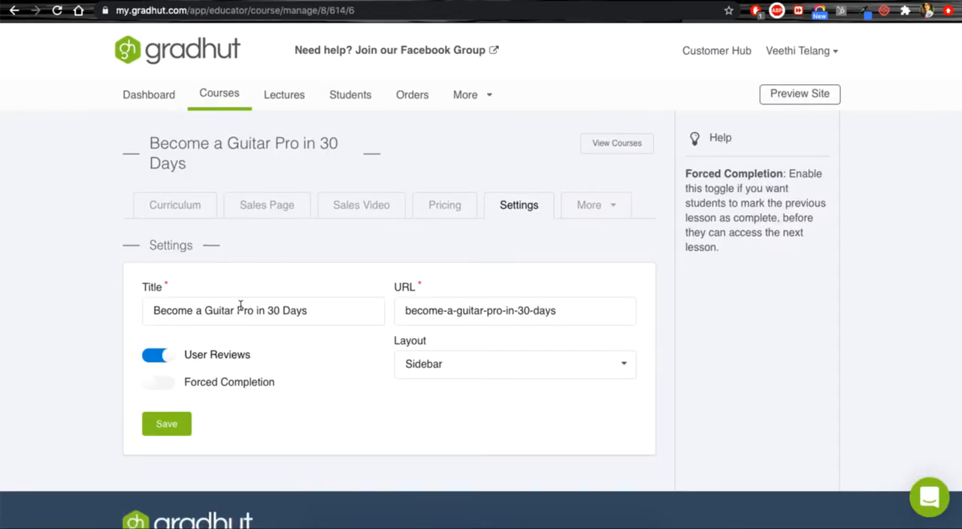
Step: Set the course layout to Centered and save the course settings
{"action": "left_click", "coordinate": [463, 375]}
{"action": "left_click", "coordinate": [450, 392]}
{"action": "left_click", "coordinate": [181, 424]}
Step: Open the course's image settings and check on the course preview page where the cover image belongs
{"action": "left_click", "coordinate": [593, 213]}
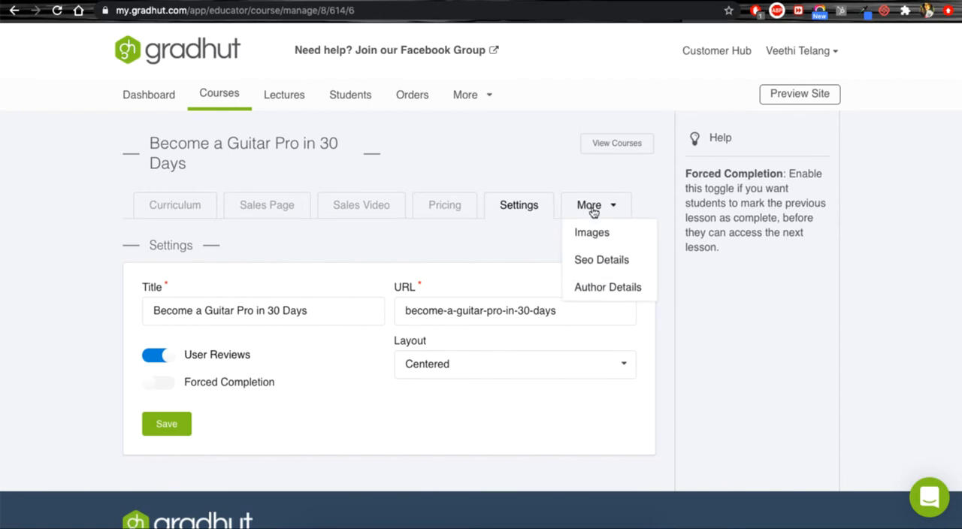
{"action": "left_click", "coordinate": [616, 242]}
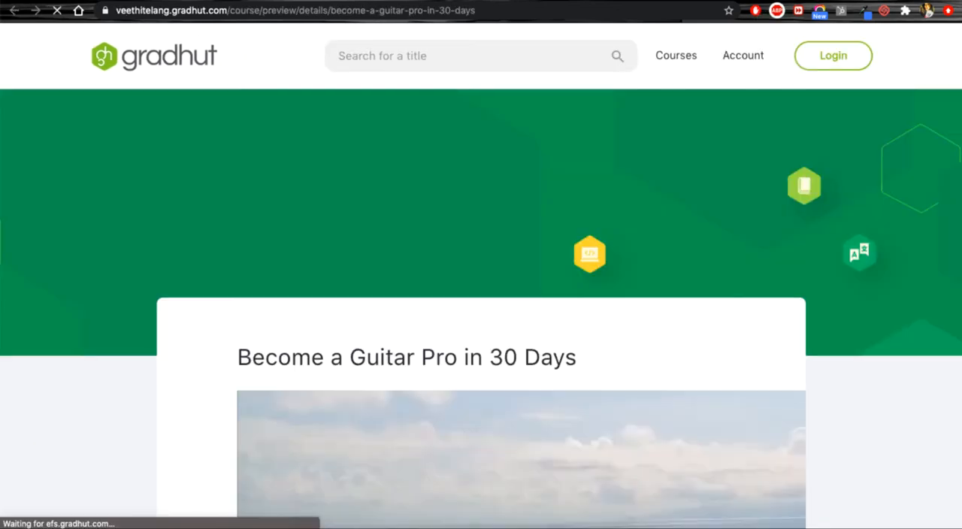
{"action": "scroll", "coordinate": [664, 328], "scroll_direction": "down", "scroll_amount": 7}
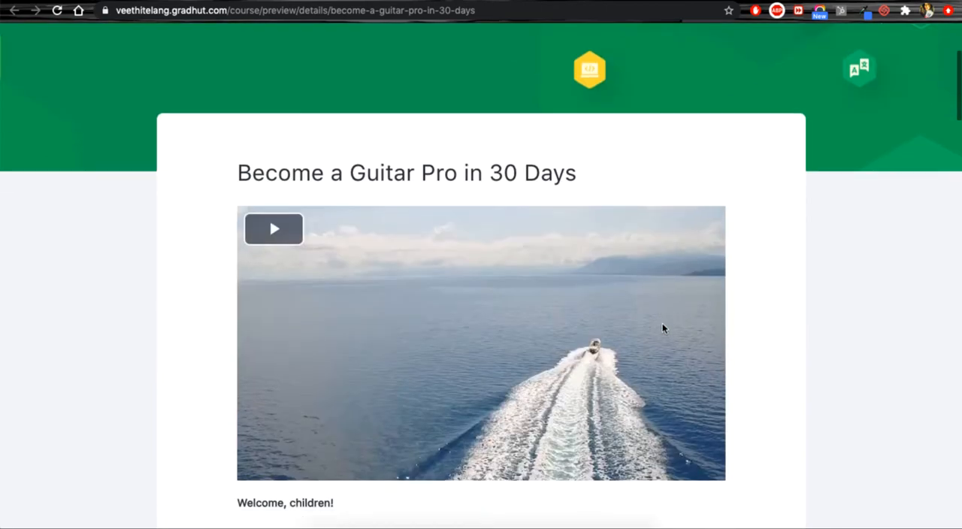
{"action": "scroll", "coordinate": [664, 328], "scroll_direction": "up", "scroll_amount": 8}
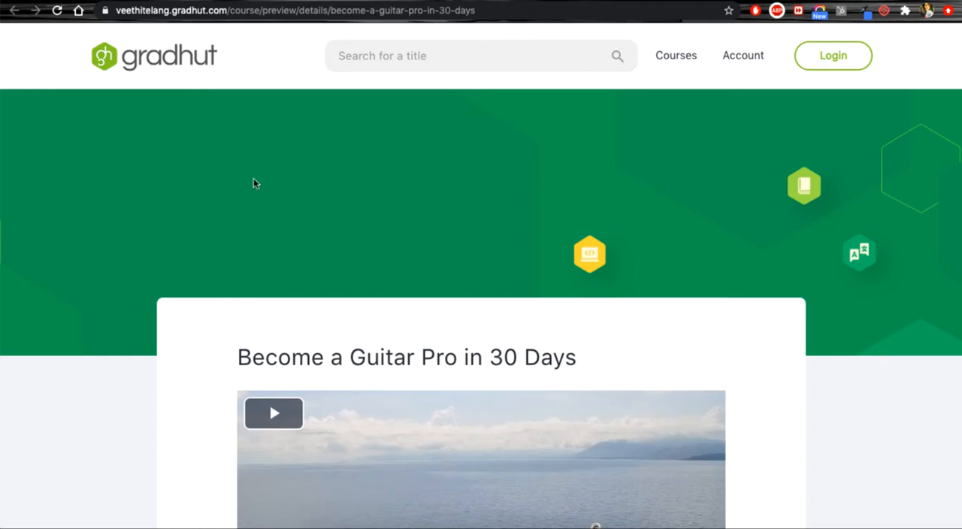
{"action": "scroll", "coordinate": [254, 183], "scroll_direction": "down", "scroll_amount": 6}
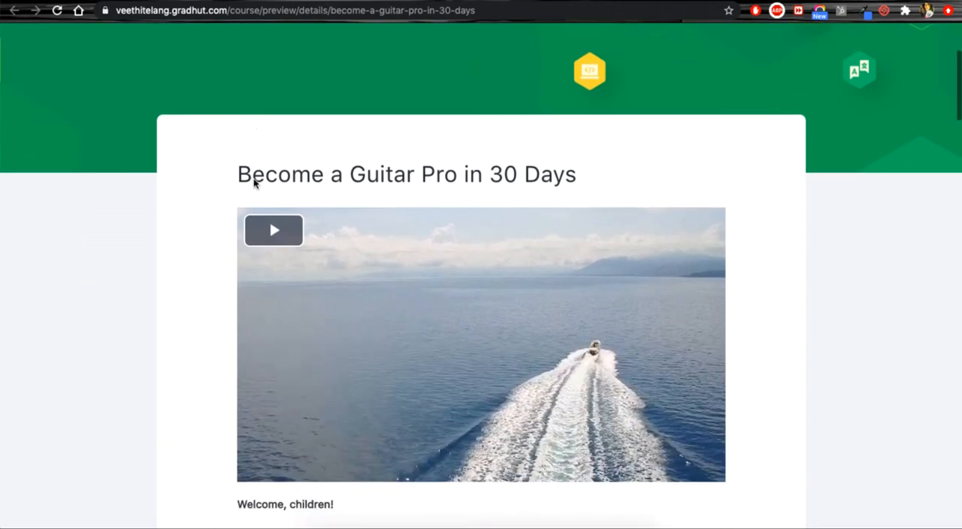
{"action": "scroll", "coordinate": [253, 183], "scroll_direction": "up", "scroll_amount": 7}
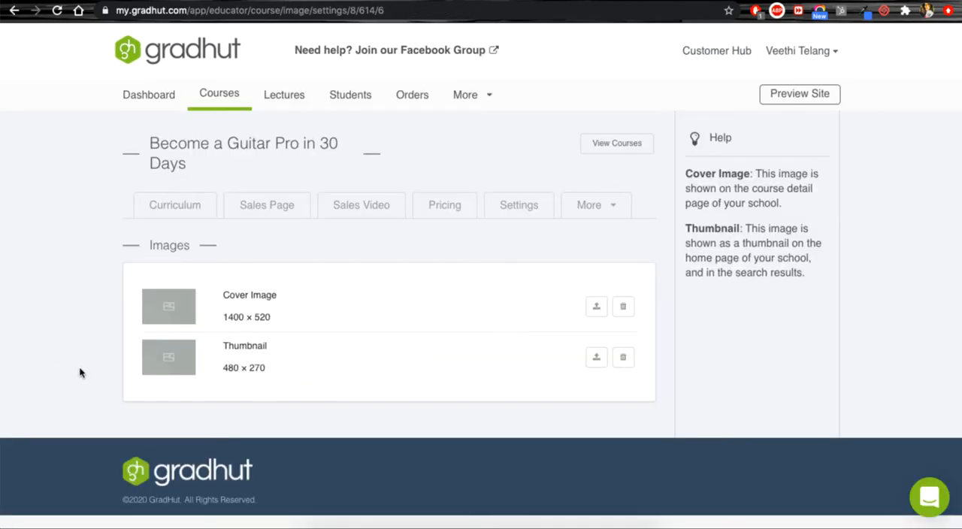
{"action": "left_click_drag", "start_coordinate": [275, 296], "coordinate": [218, 302]}
{"action": "left_click", "coordinate": [276, 306]}
{"action": "left_click", "coordinate": [595, 214]}
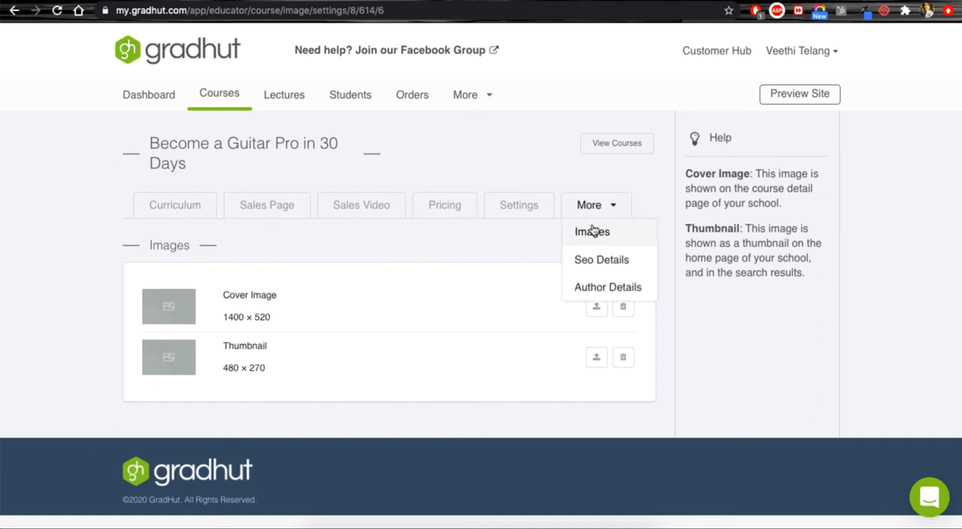
{"action": "left_click", "coordinate": [493, 247]}
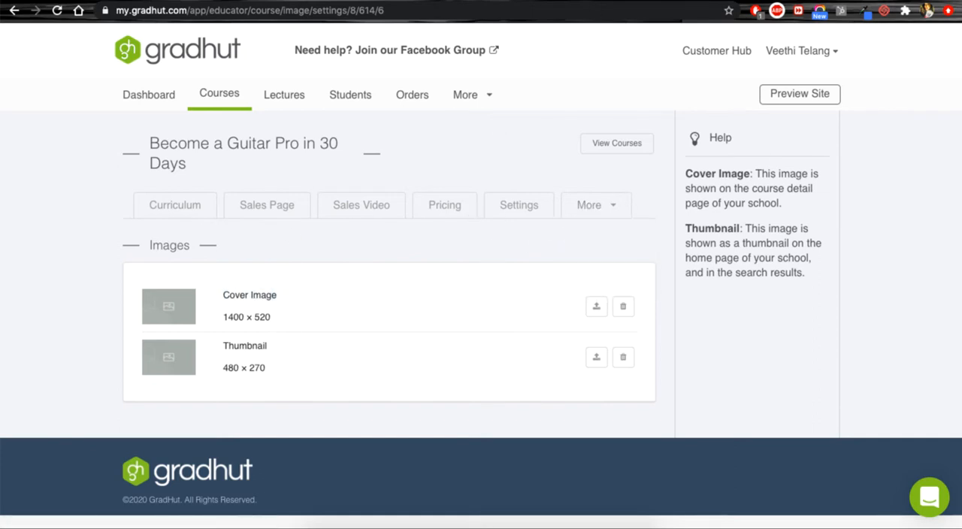
Step: Open the school's home page from the course preview and examine the course thumbnail under Available Courses
{"action": "left_click", "coordinate": [513, 3]}
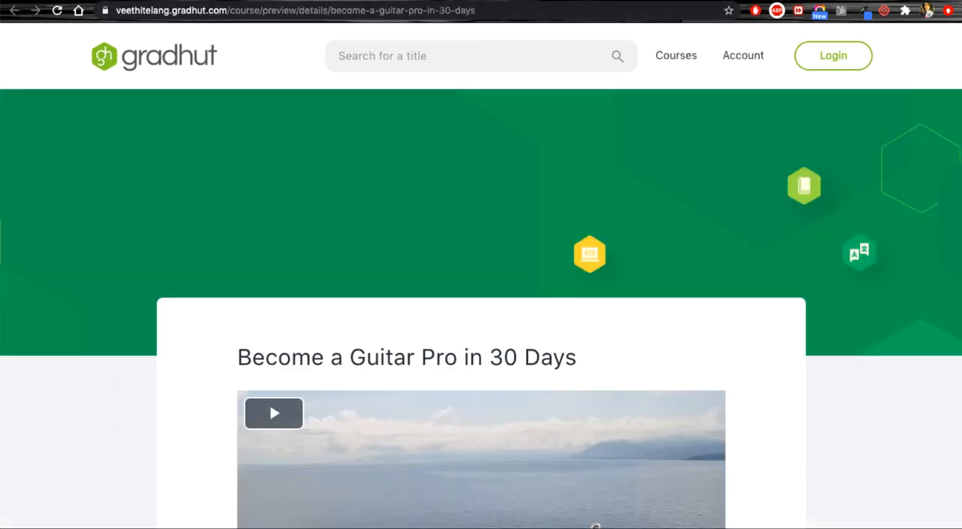
{"action": "left_click", "coordinate": [166, 62]}
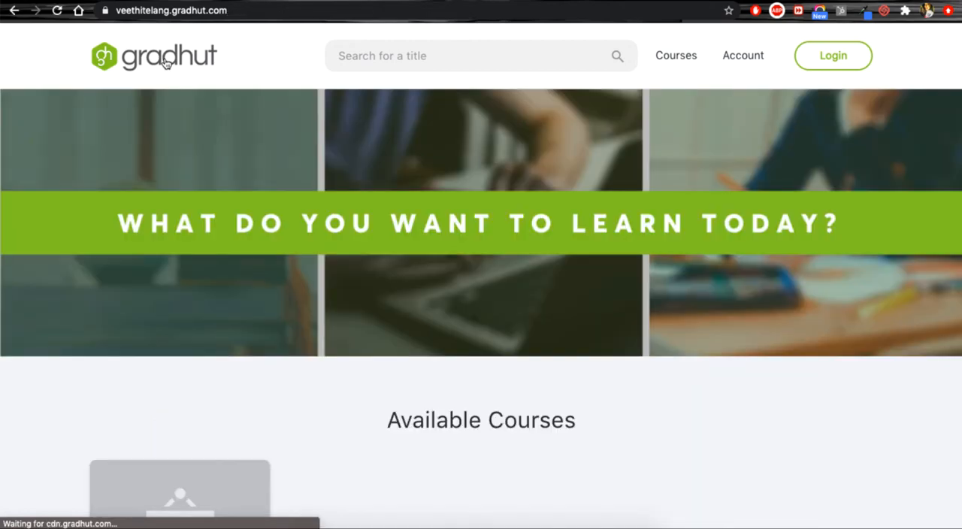
{"action": "scroll", "coordinate": [279, 457], "scroll_direction": "down", "scroll_amount": 3}
{"action": "scroll", "coordinate": [278, 457], "scroll_direction": "down", "scroll_amount": 1}
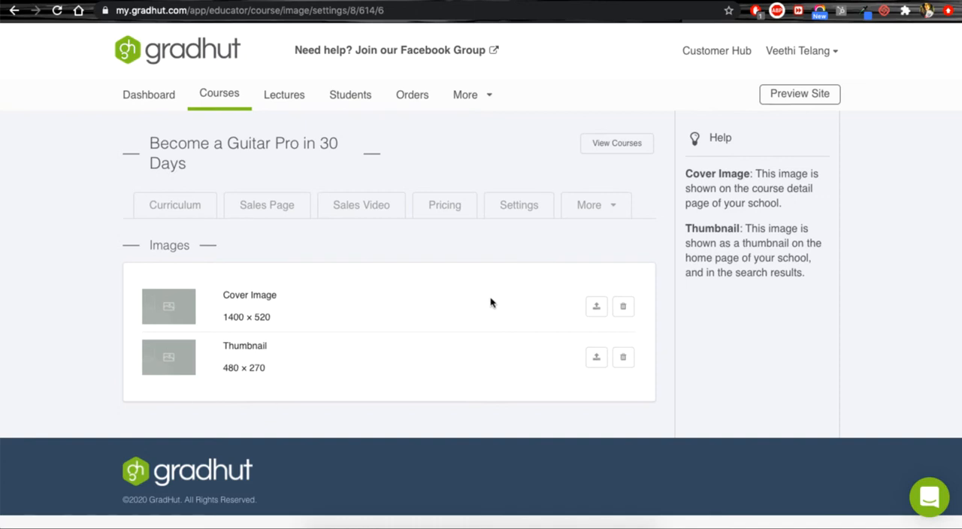
Step: Upload "Bundle - image.jpg" from the Desktop folder as the course's cover image
{"action": "left_click", "coordinate": [597, 308]}
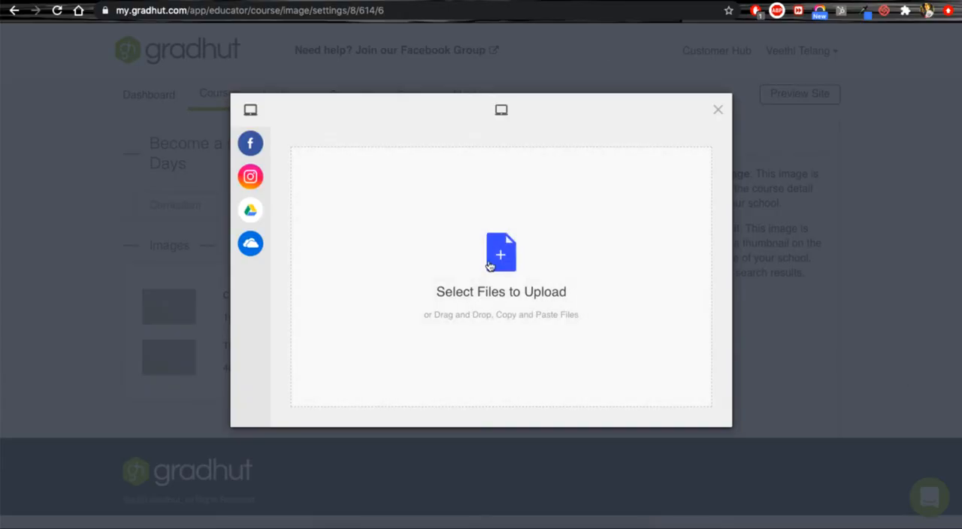
{"action": "left_click", "coordinate": [490, 263]}
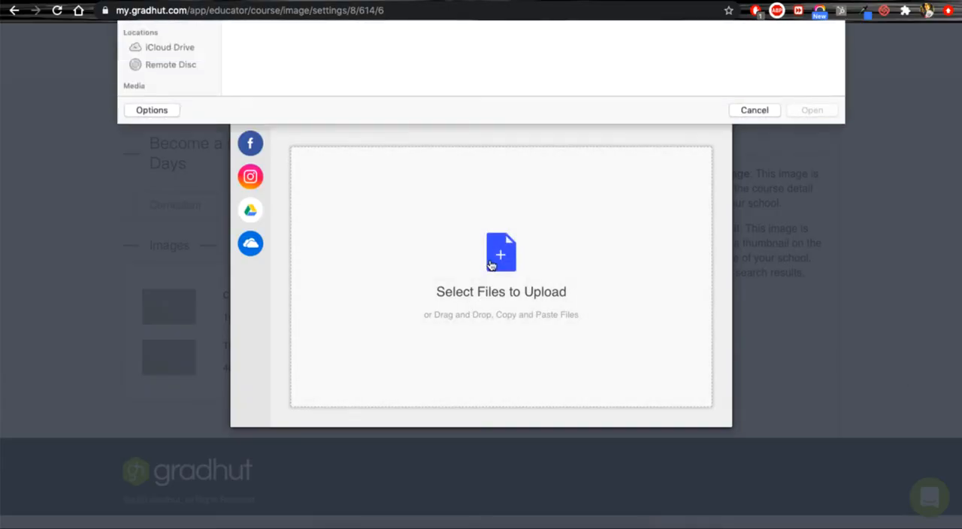
{"action": "left_click", "coordinate": [158, 91]}
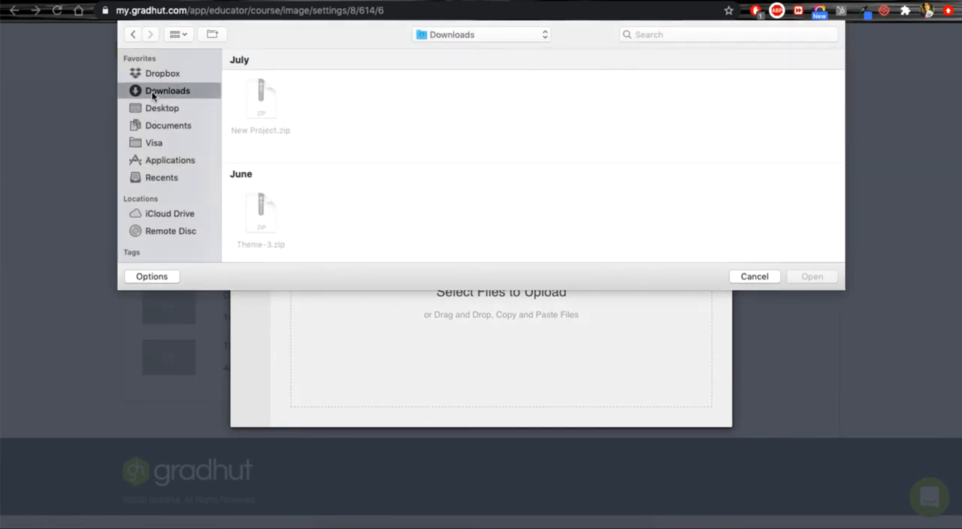
{"action": "scroll", "coordinate": [306, 135], "scroll_direction": "down", "scroll_amount": 5}
{"action": "left_click", "coordinate": [161, 109]}
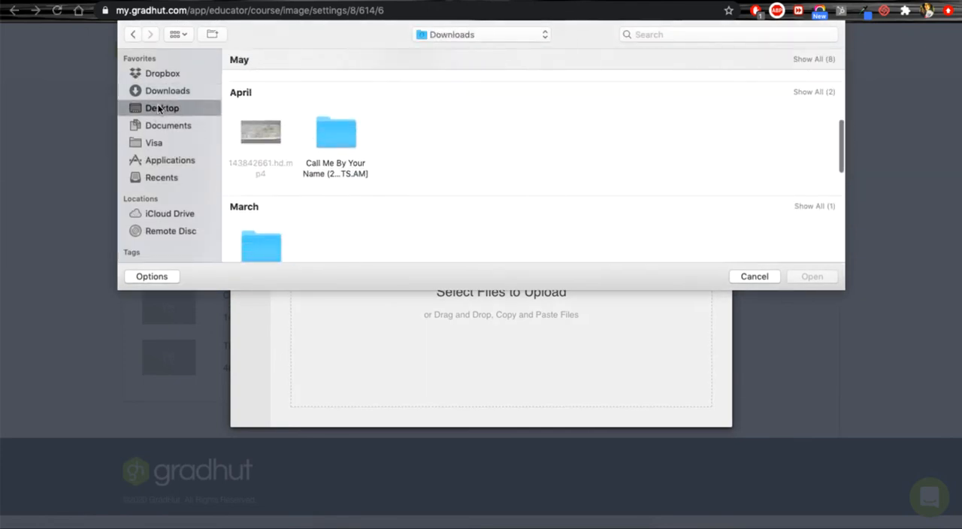
{"action": "scroll", "coordinate": [362, 144], "scroll_direction": "down", "scroll_amount": 5}
{"action": "scroll", "coordinate": [362, 144], "scroll_direction": "down", "scroll_amount": 10}
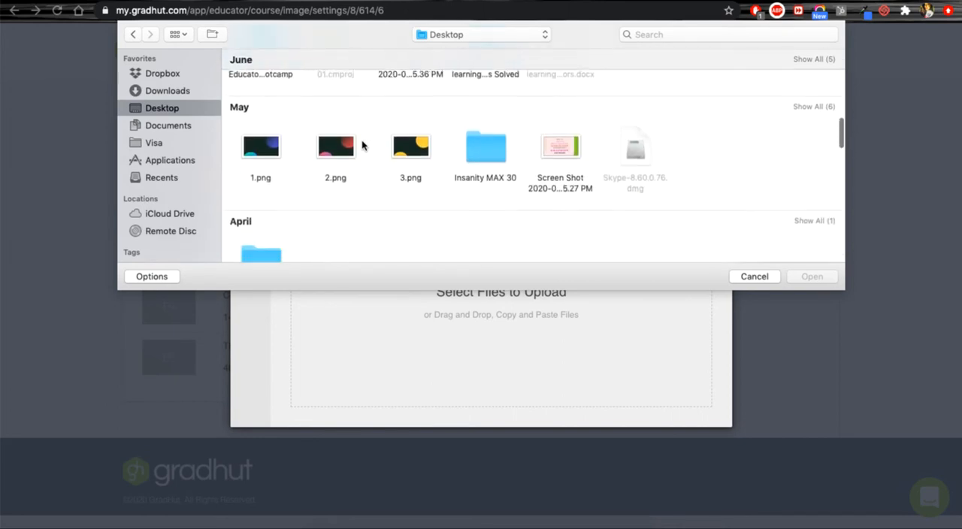
{"action": "scroll", "coordinate": [362, 140], "scroll_direction": "down", "scroll_amount": 5}
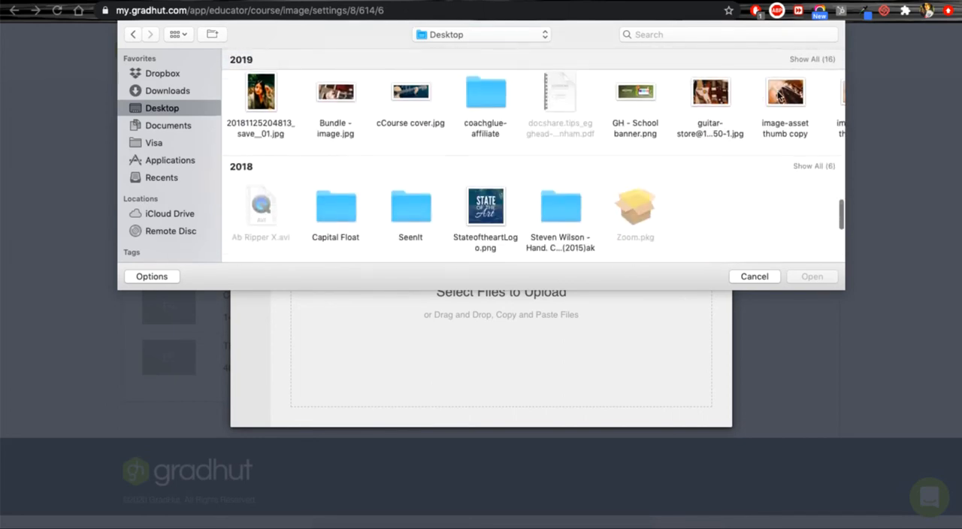
{"action": "left_click", "coordinate": [333, 97]}
{"action": "double_click", "coordinate": [334, 96]}
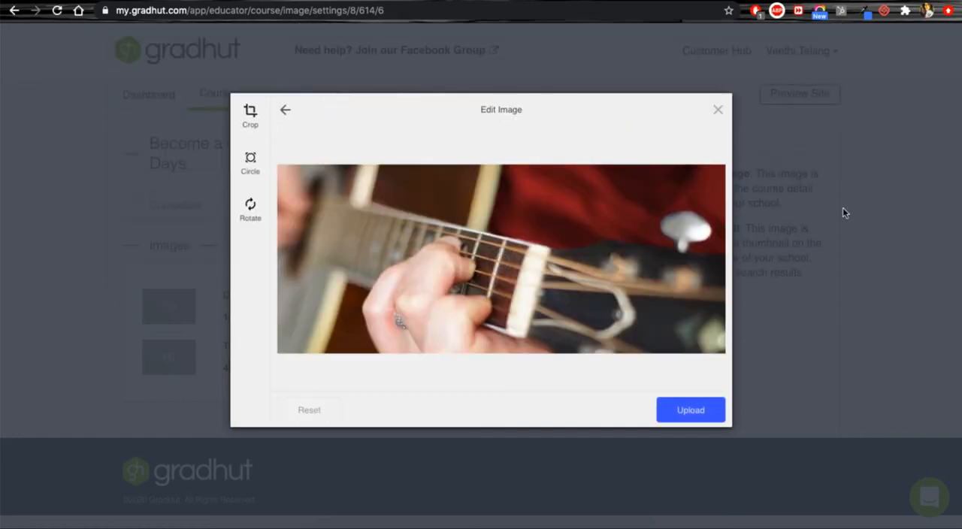
{"action": "left_click", "coordinate": [701, 416]}
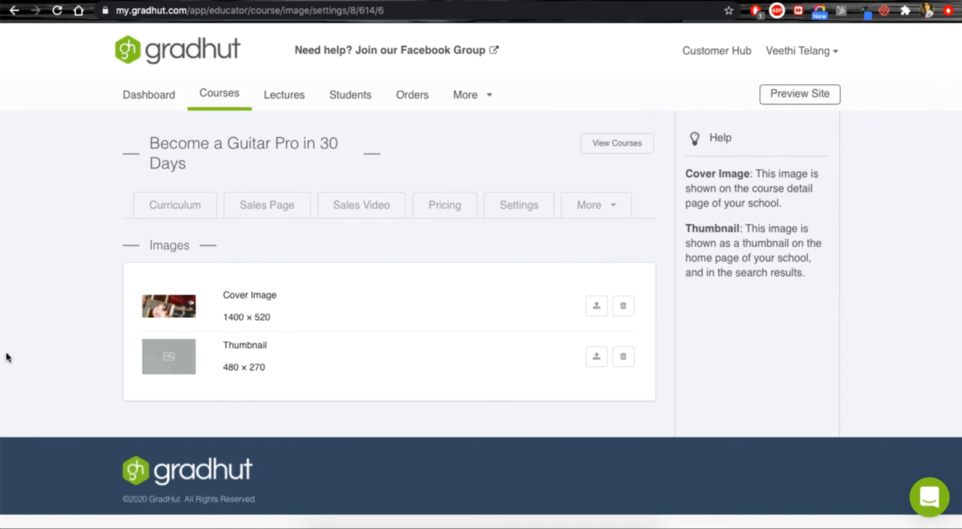
Step: Upload the "image-asset thumb copy" picture from the Desktop folder as the course's thumbnail
{"action": "left_click", "coordinate": [596, 357]}
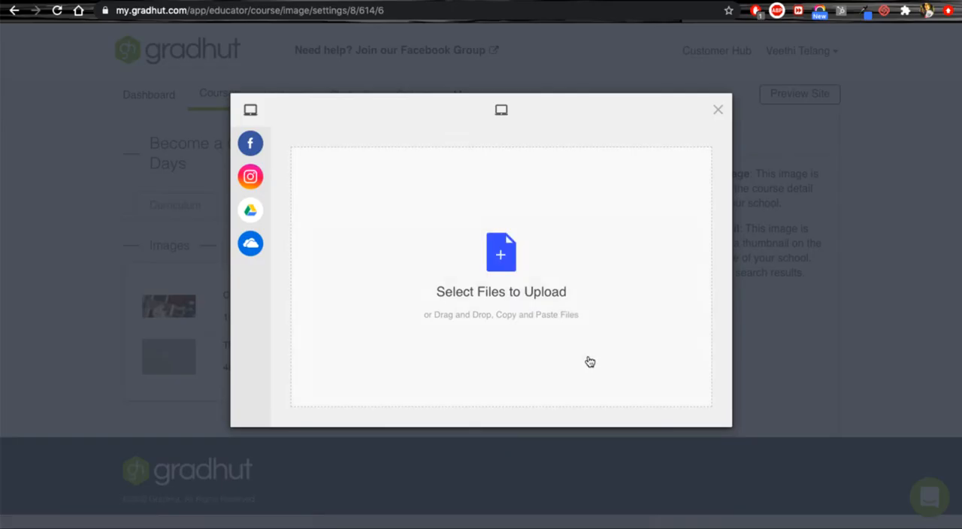
{"action": "left_click", "coordinate": [518, 259]}
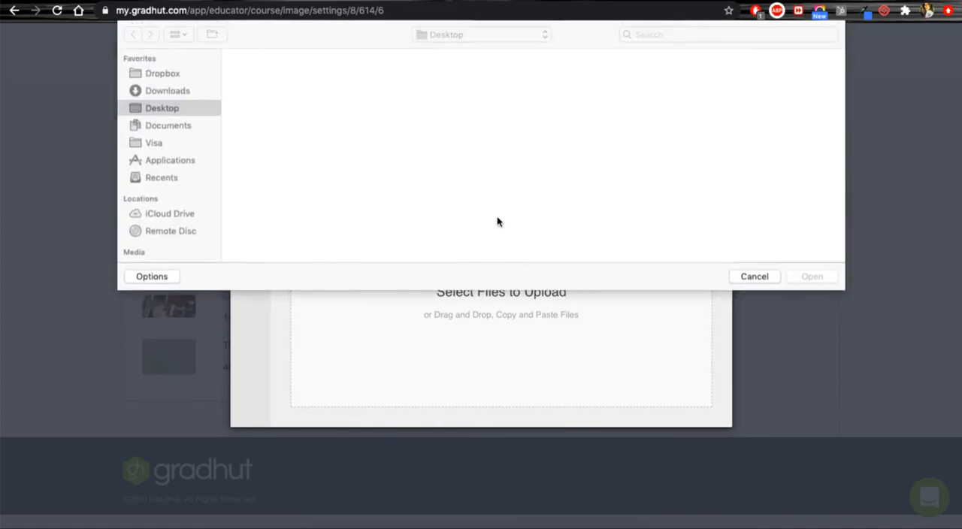
{"action": "scroll", "coordinate": [497, 221], "scroll_direction": "down", "scroll_amount": 10}
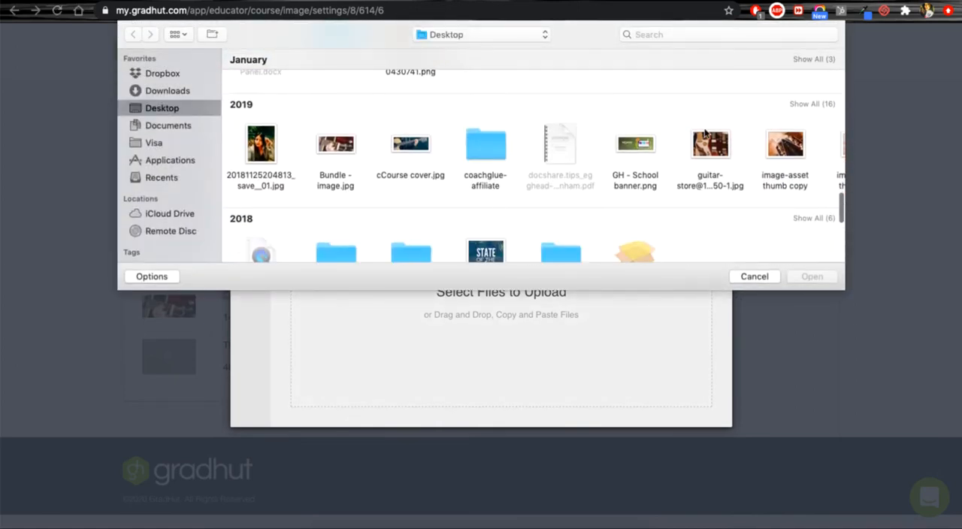
{"action": "double_click", "coordinate": [782, 144]}
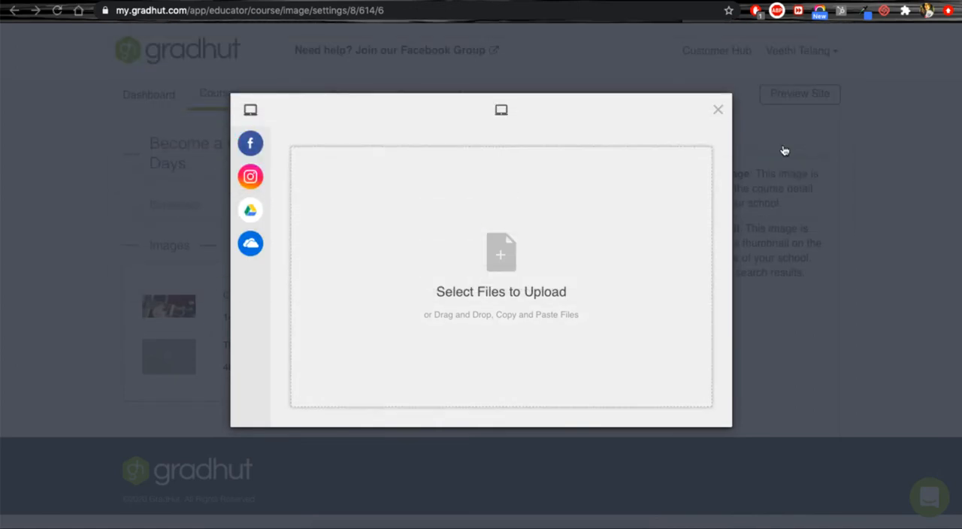
{"action": "left_click", "coordinate": [690, 410]}
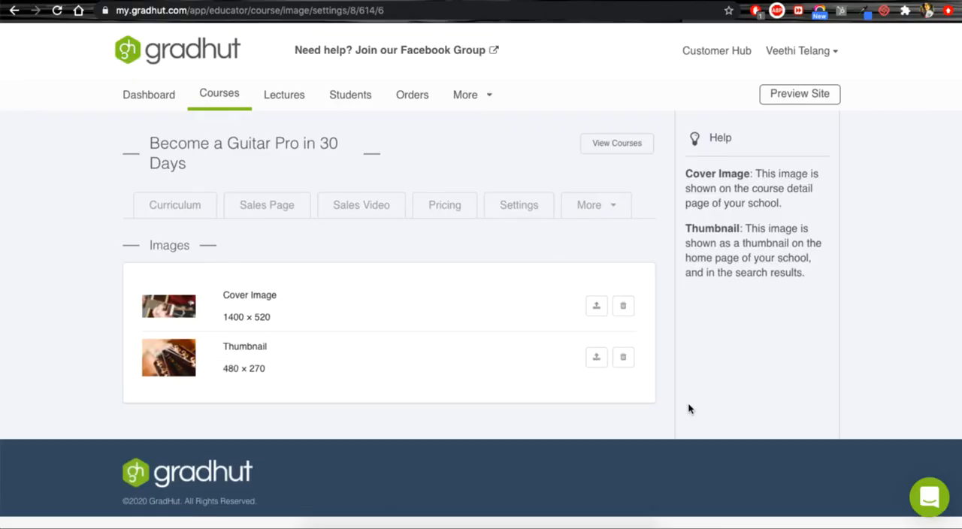
Step: Reload the school's home page to check the course thumbnail, and review the cover image and content on the course details page
{"action": "left_click", "coordinate": [553, 0]}
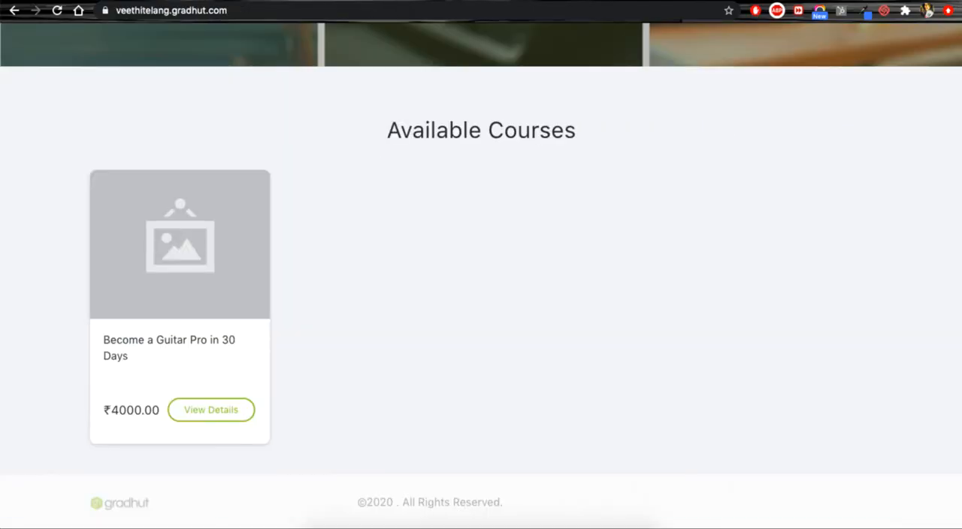
{"action": "key", "text": "super+r"}
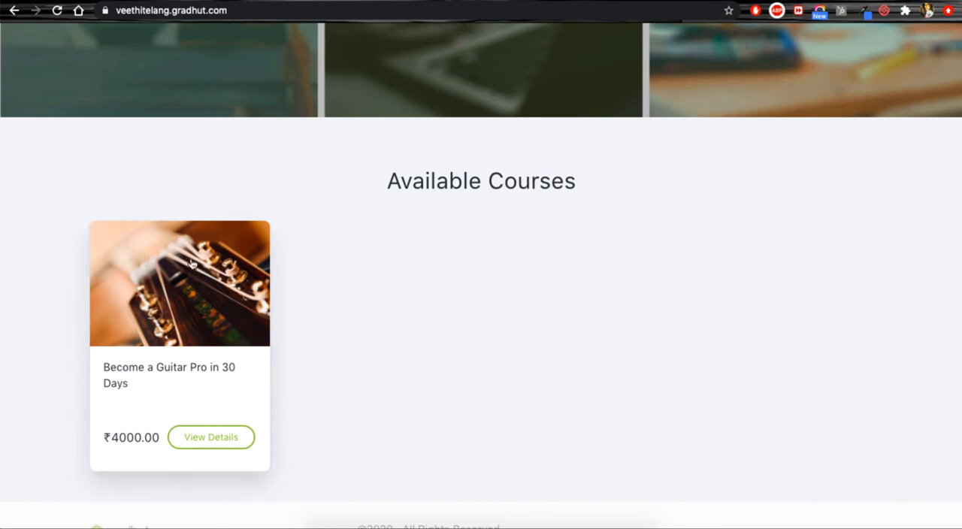
{"action": "left_click", "coordinate": [219, 443]}
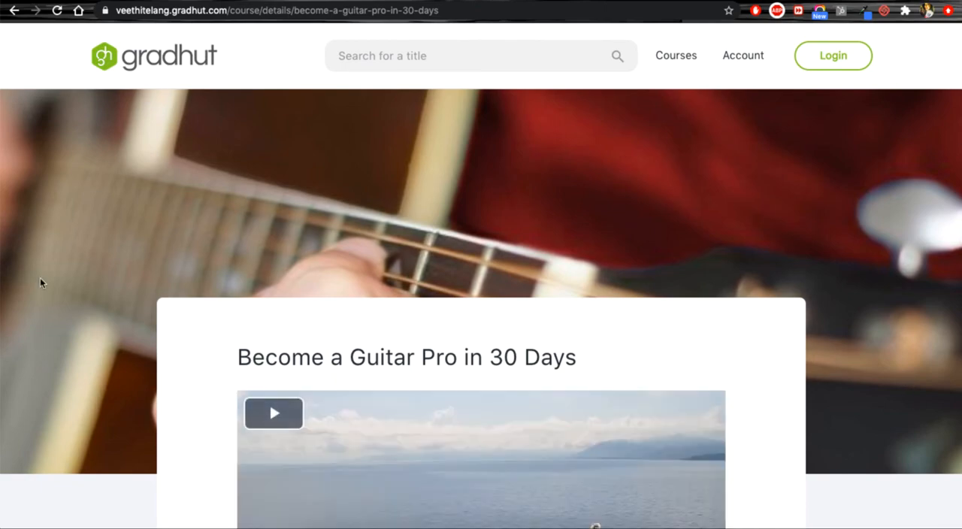
{"action": "scroll", "coordinate": [399, 192], "scroll_direction": "down", "scroll_amount": 5}
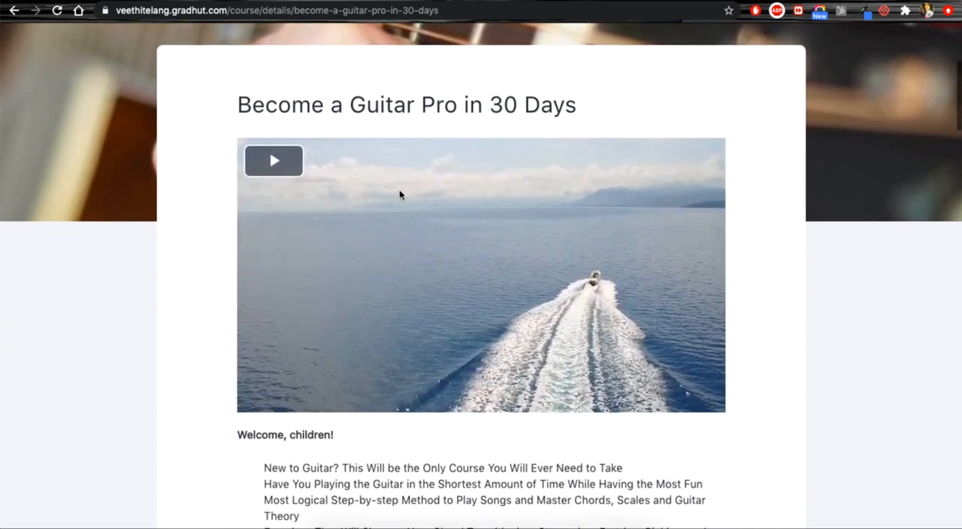
{"action": "scroll", "coordinate": [400, 193], "scroll_direction": "down", "scroll_amount": 5}
{"action": "scroll", "coordinate": [399, 194], "scroll_direction": "up", "scroll_amount": 10}
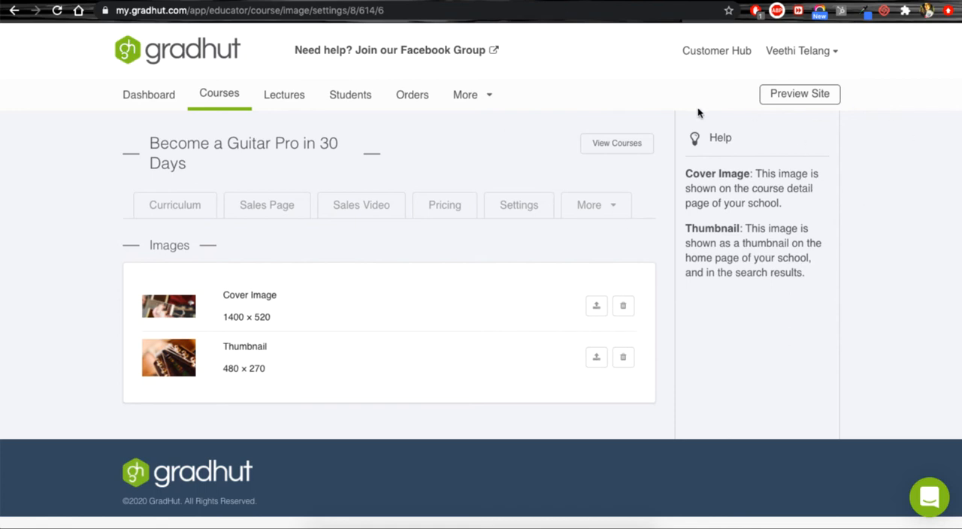
Step: Return to the course's image settings and open its SEO details
{"action": "left_click", "coordinate": [602, 209]}
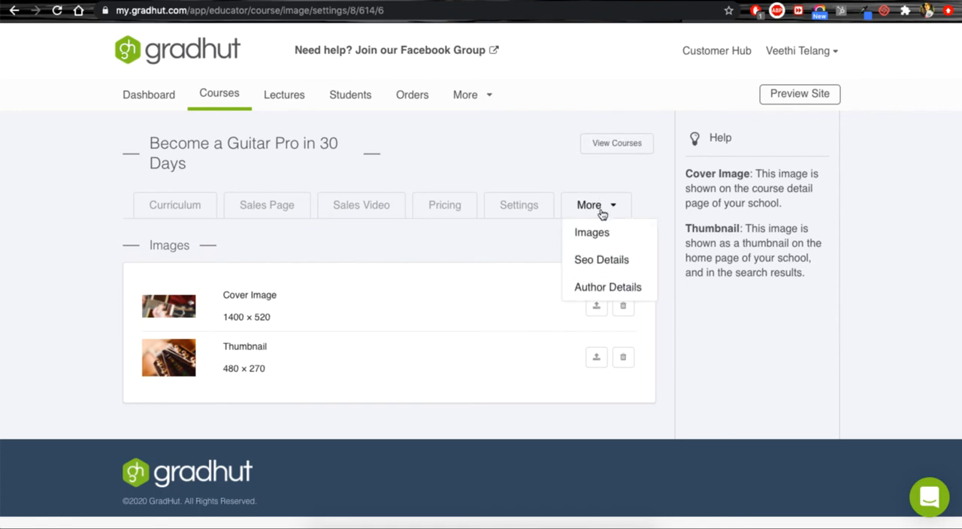
{"action": "left_click", "coordinate": [605, 260]}
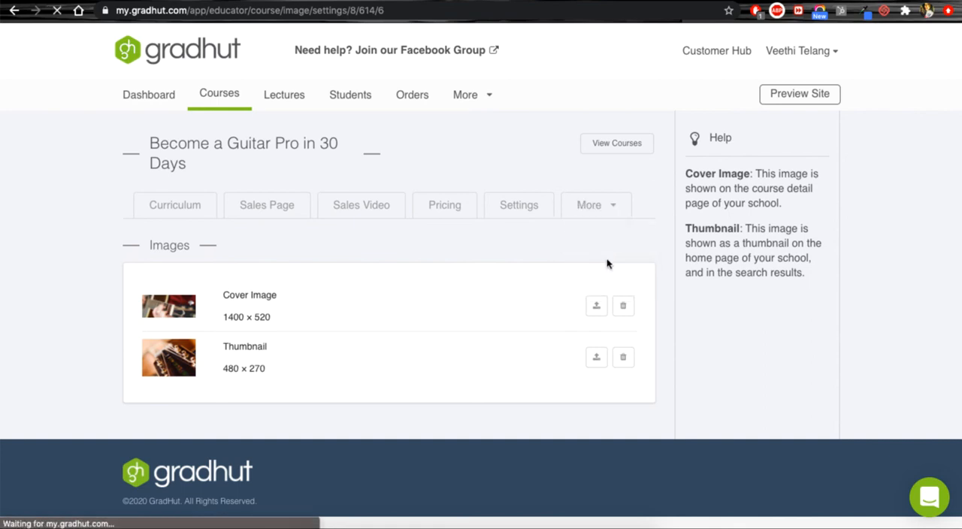